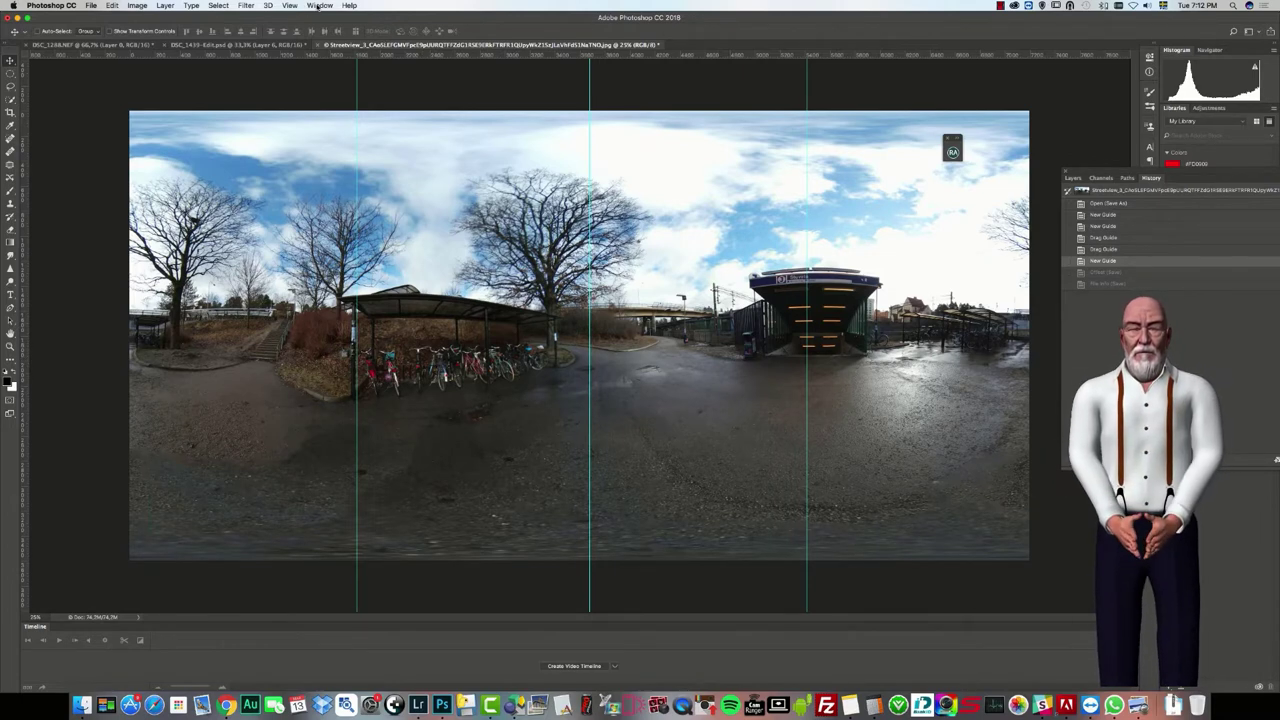
Step: Apply an Offset filter of about -4788 horizontal with Wrap Around to the panorama
click(253, 7)
mouse_move(320, 248)
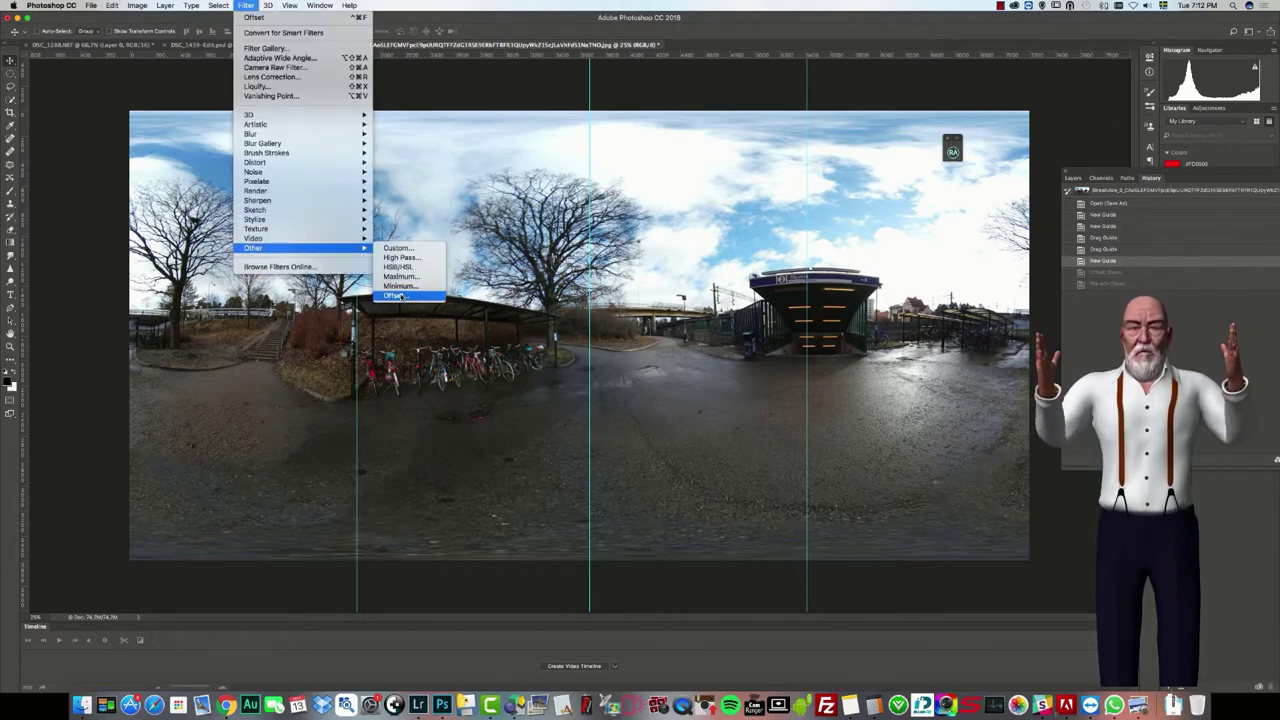
click(397, 296)
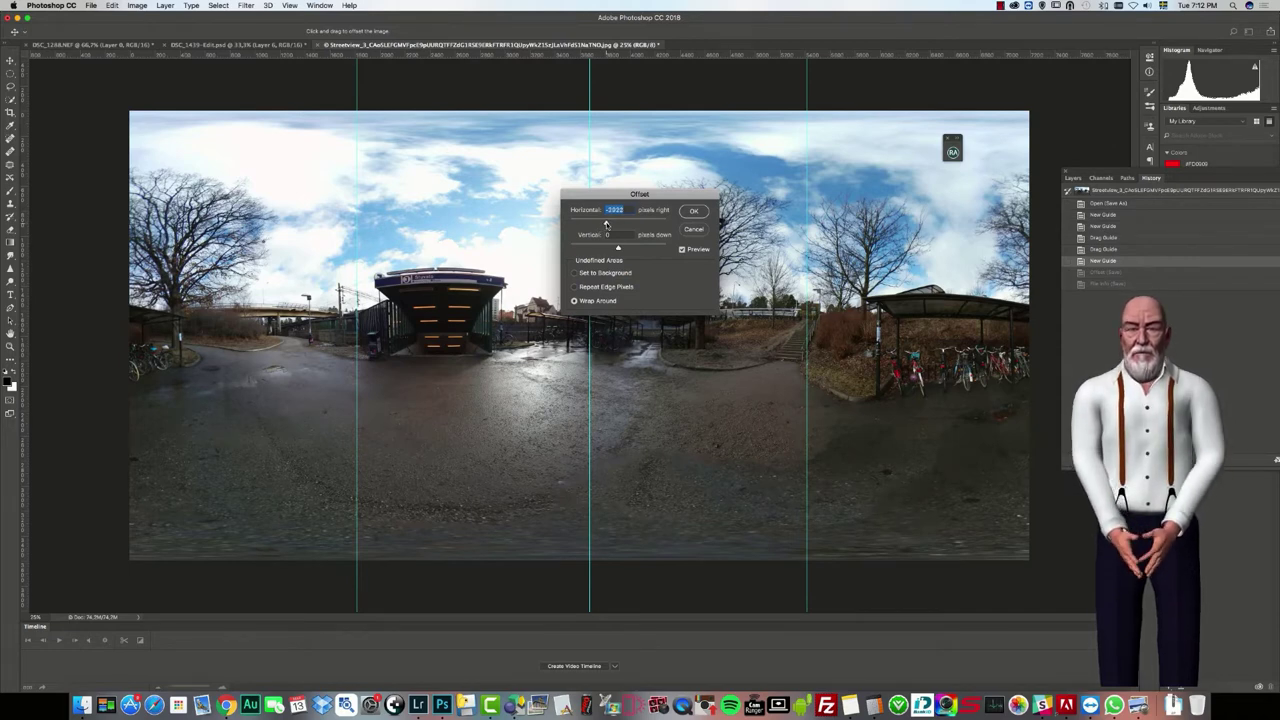
drag(605, 224, 607, 225)
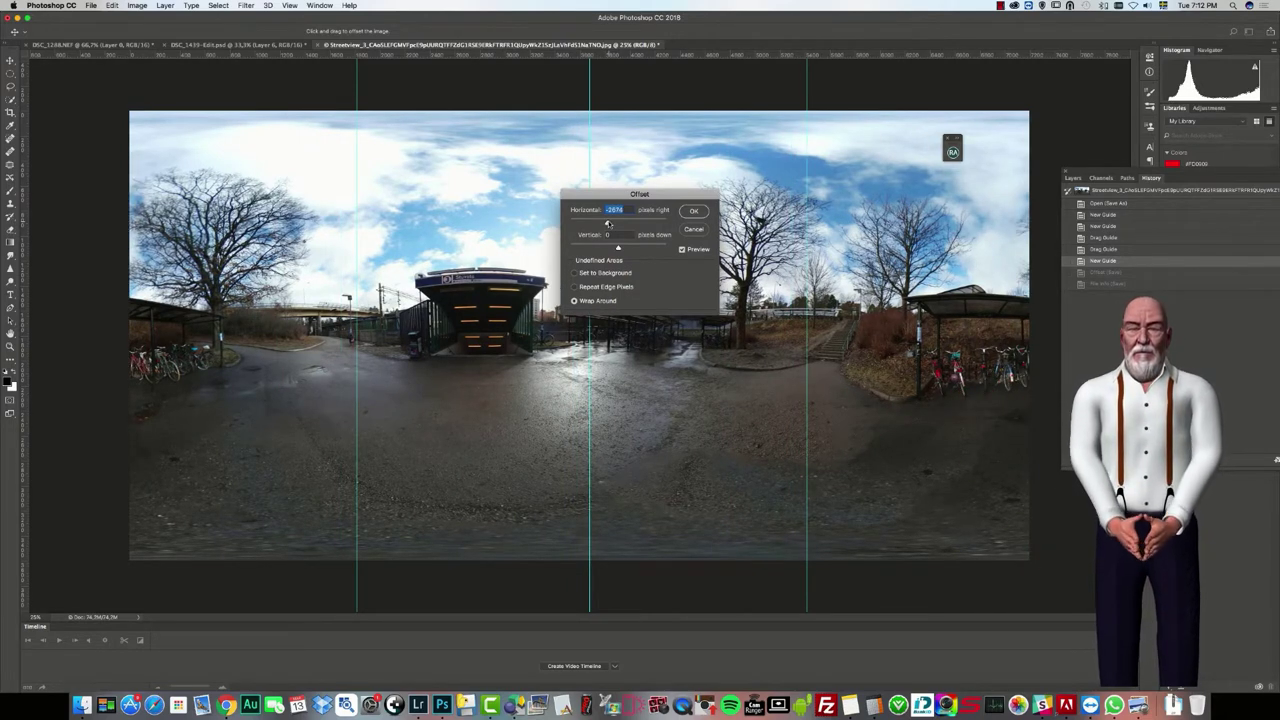
click(703, 213)
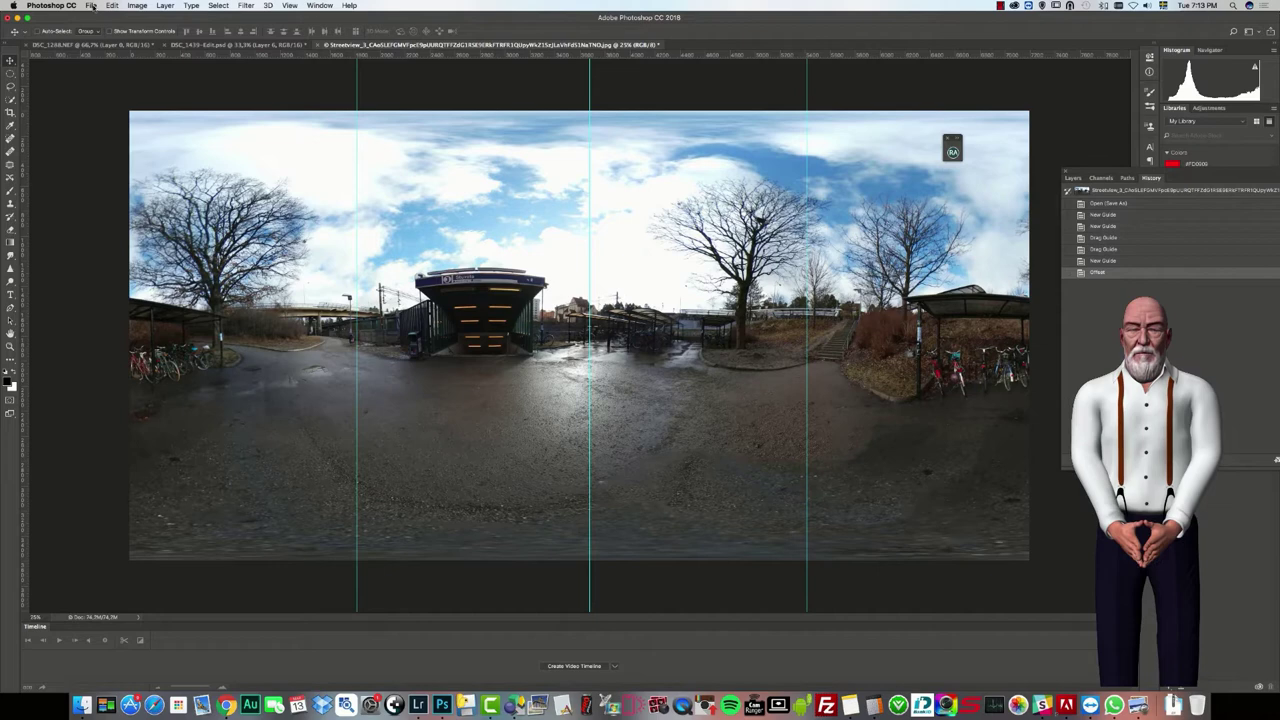
Step: Open File Info and browse the metadata templates list without choosing one
click(91, 6)
mouse_move(167, 227)
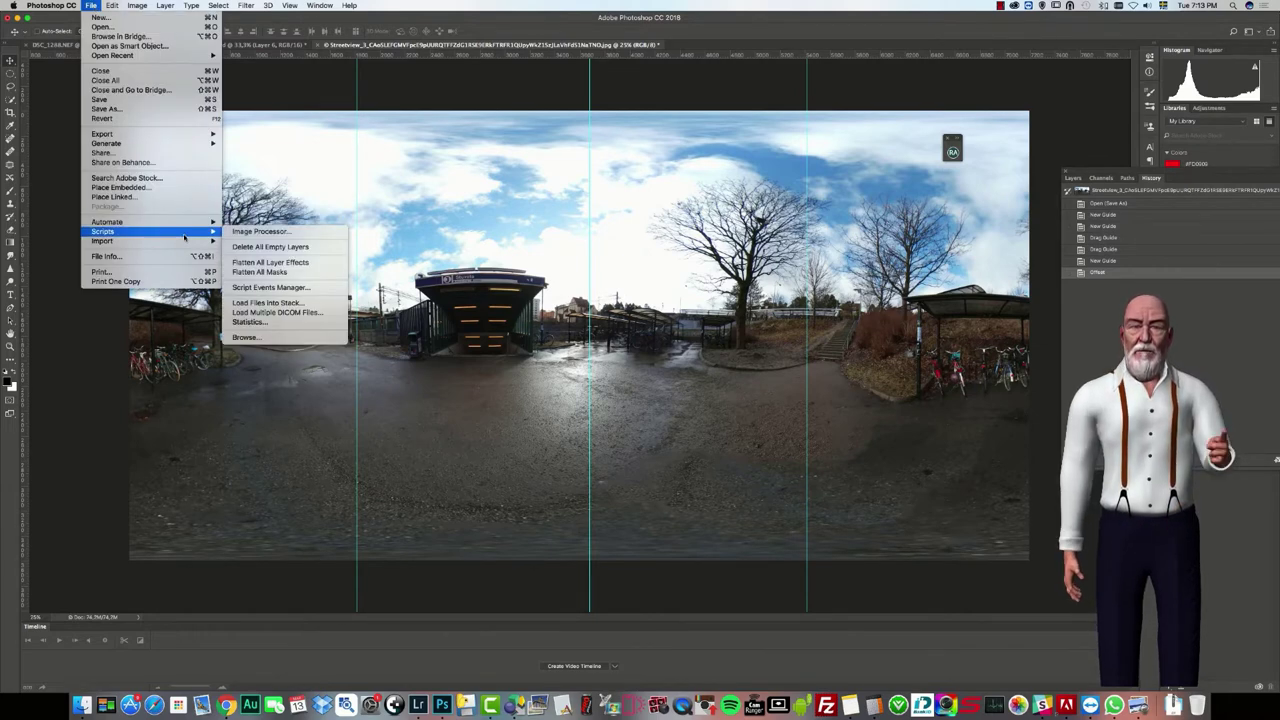
click(175, 256)
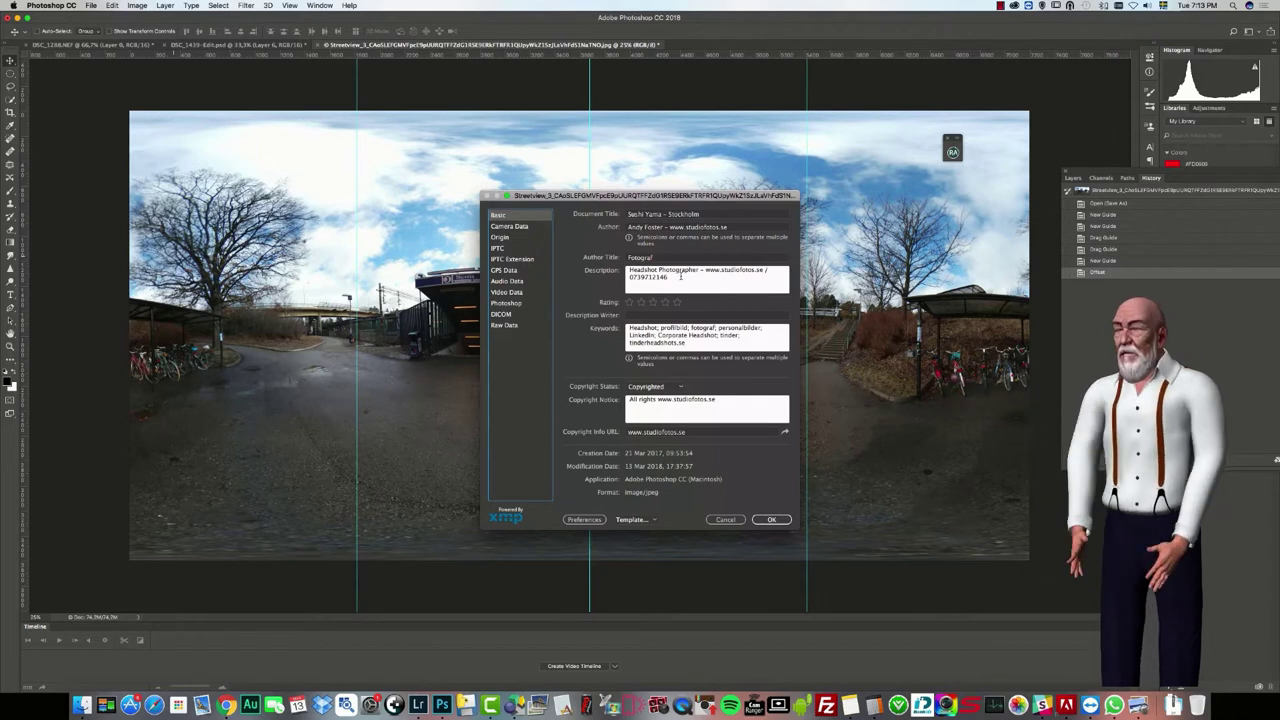
key(super+a)
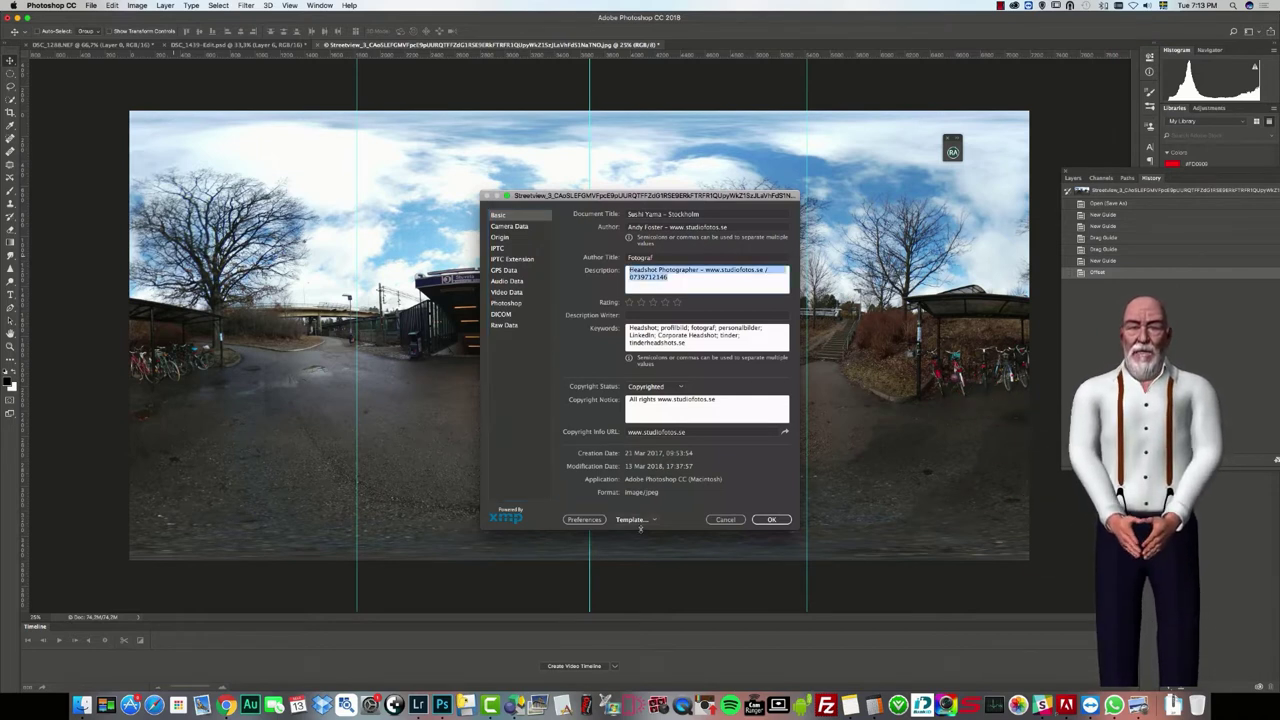
click(644, 520)
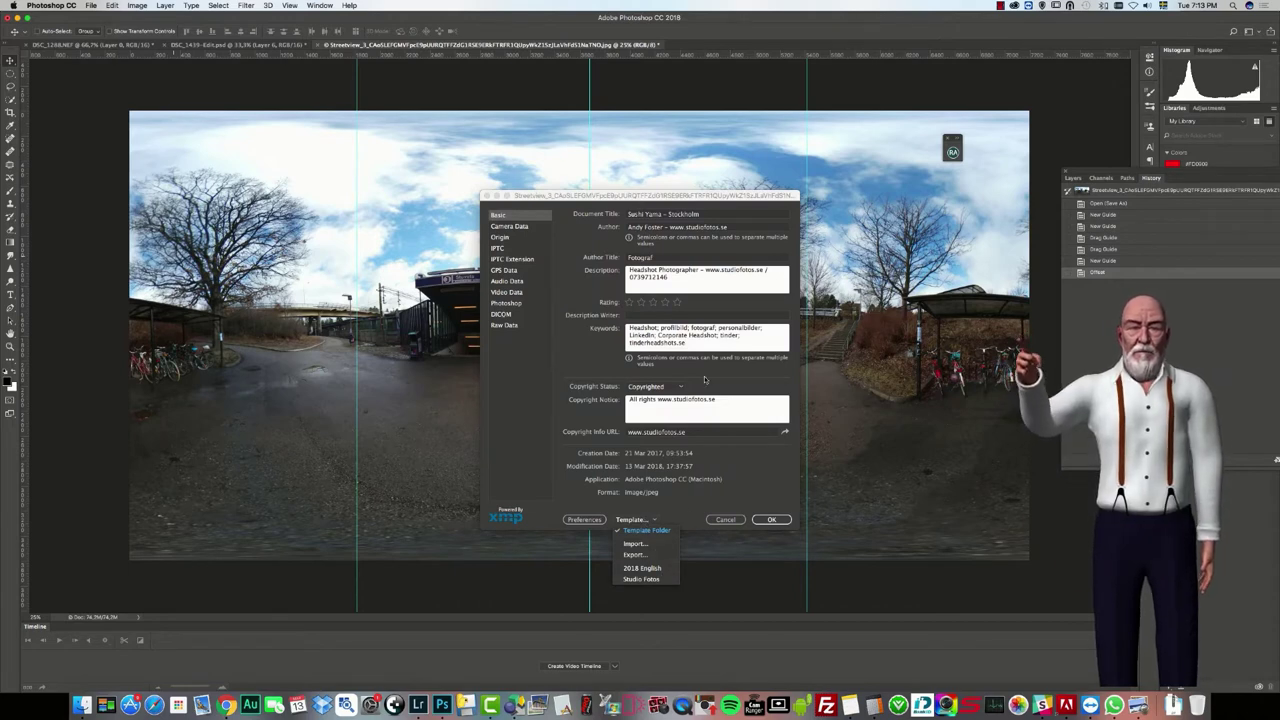
key(Escape)
Step: Select all of the existing Description text to review it
key(super+a)
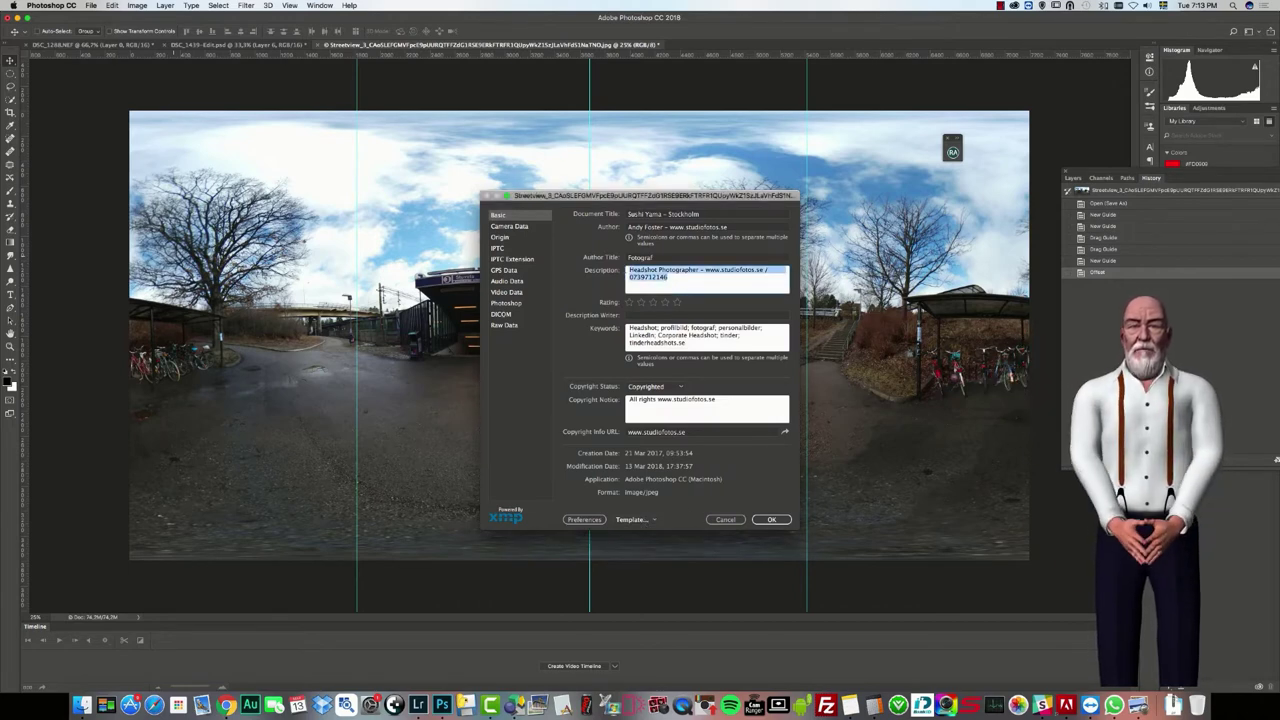
click(695, 284)
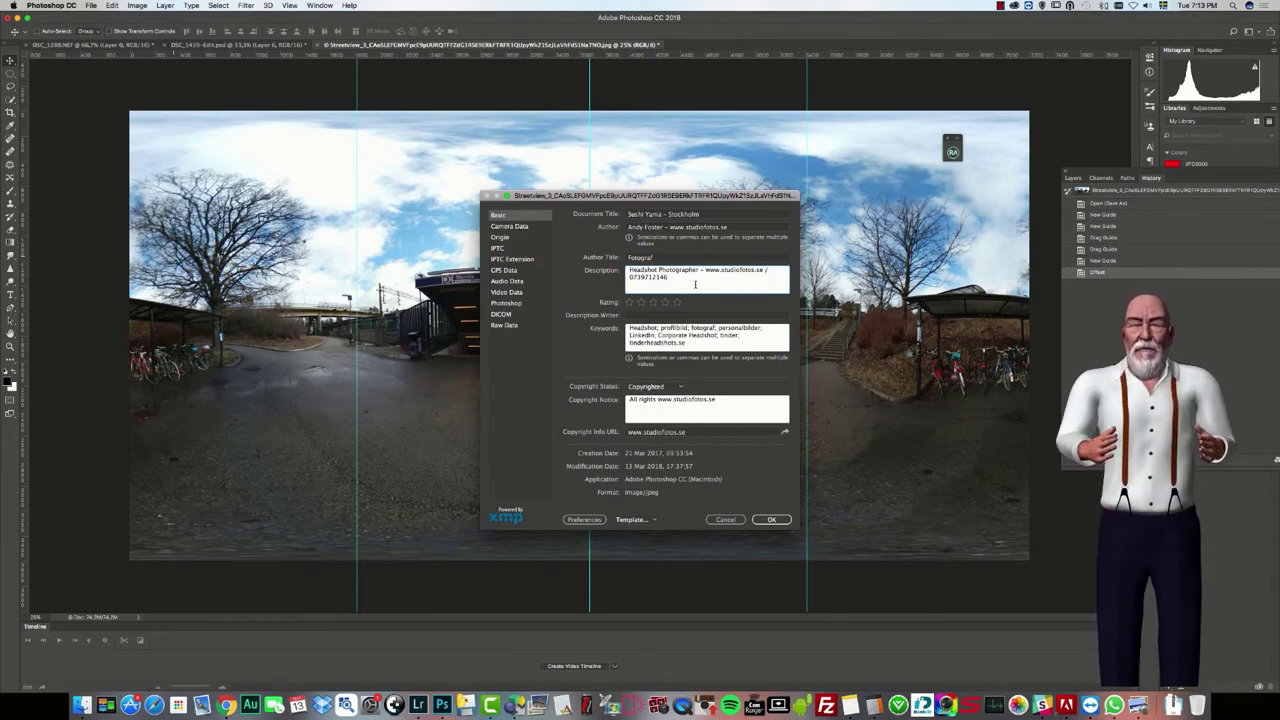
key(super+a)
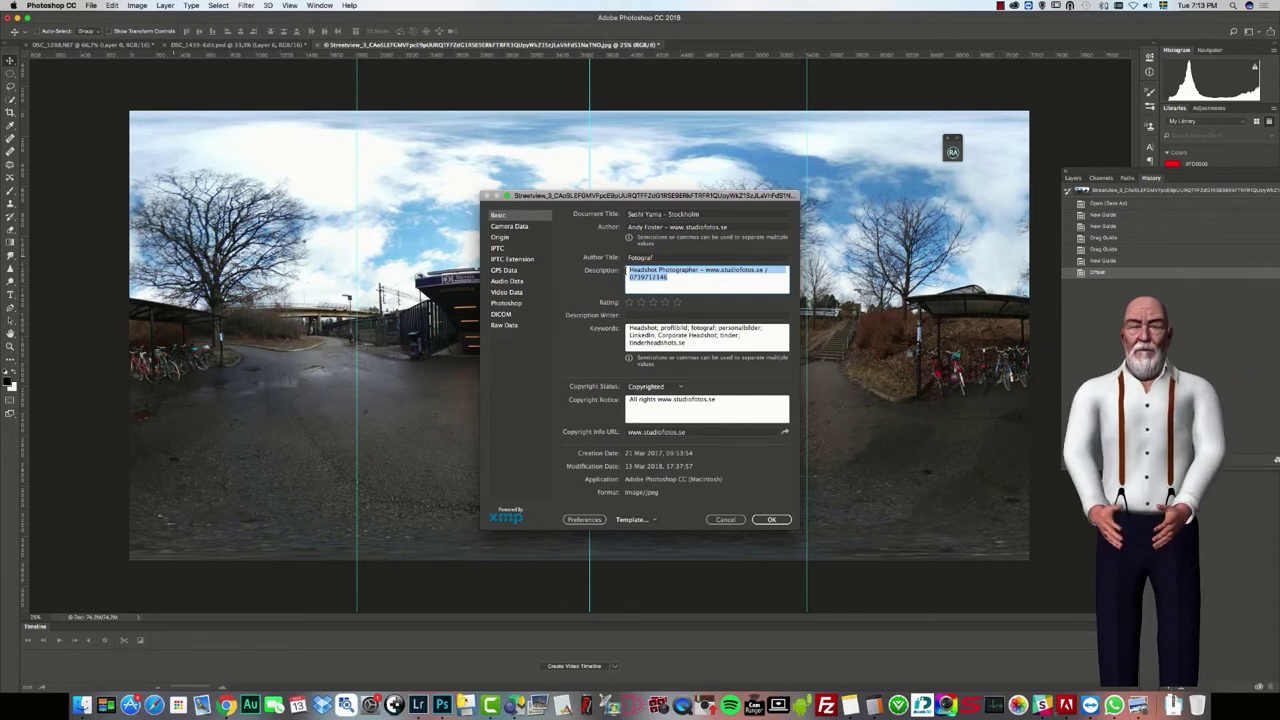
click(704, 281)
key(super+a)
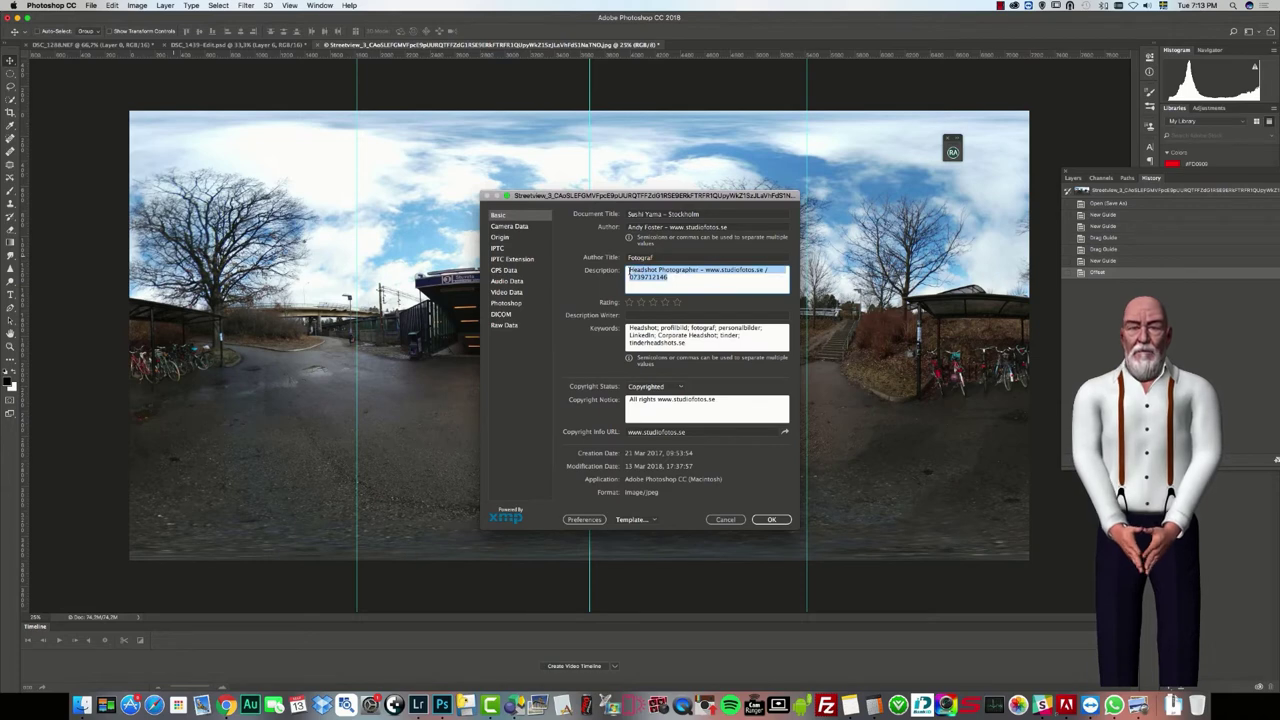
click(680, 278)
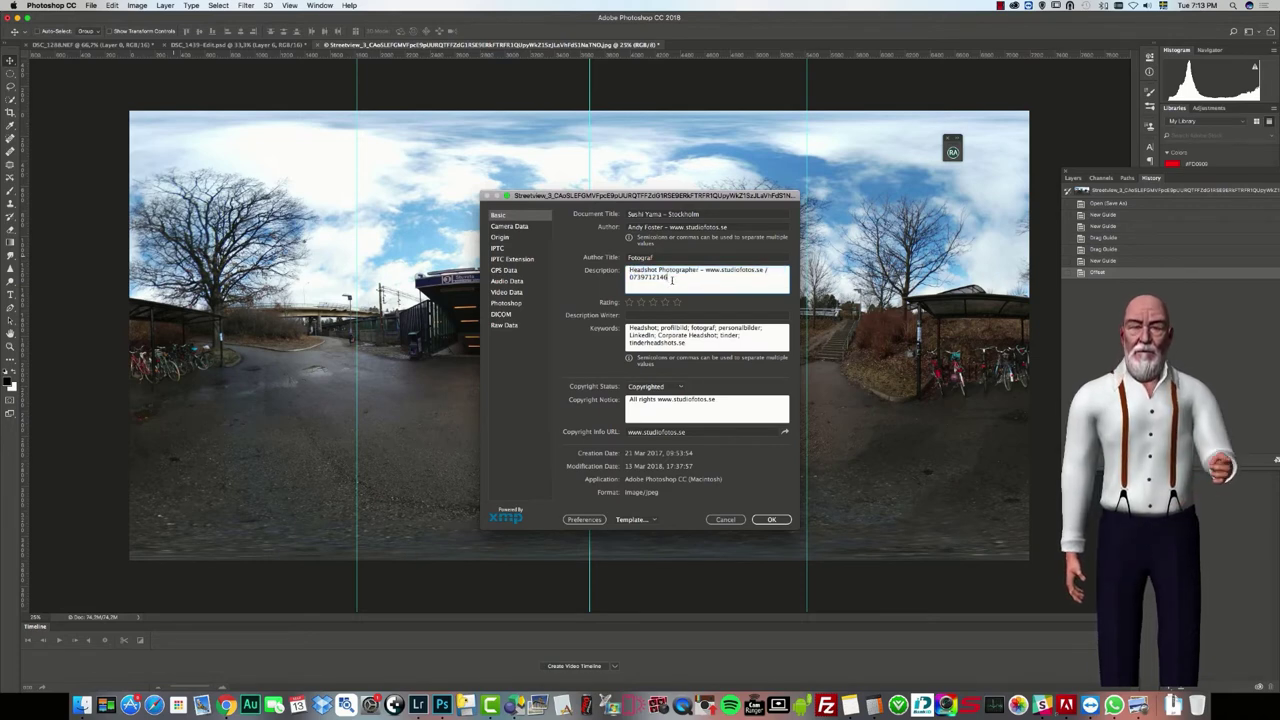
key(super+a)
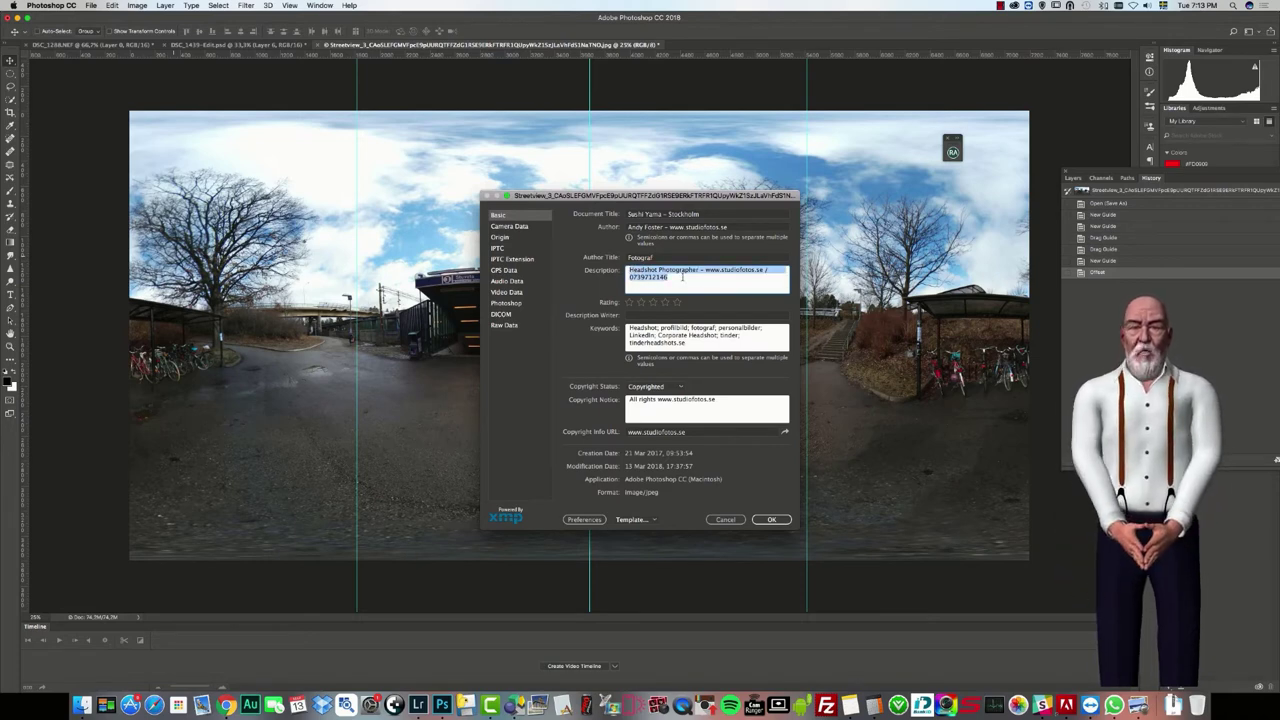
Step: Replace the Document Title with 'Stuvsta Station Entrance Neradsvägen'
drag(717, 216, 619, 214)
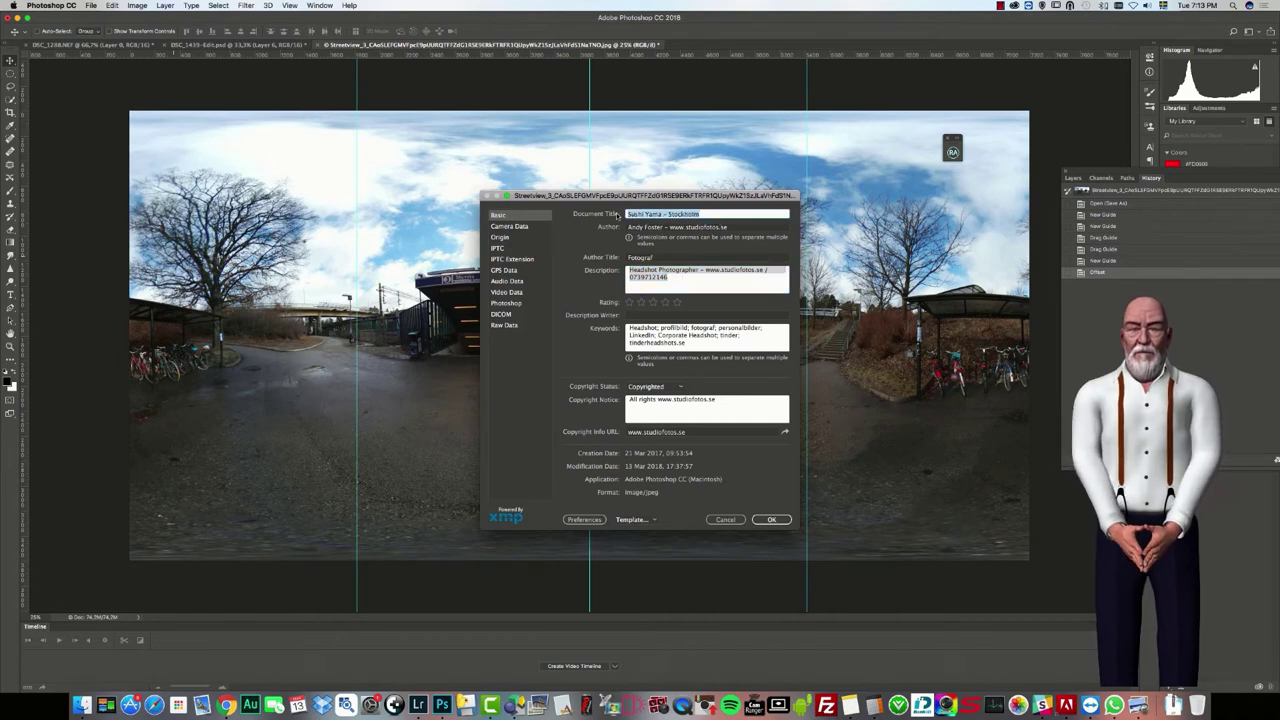
text(Stuv)
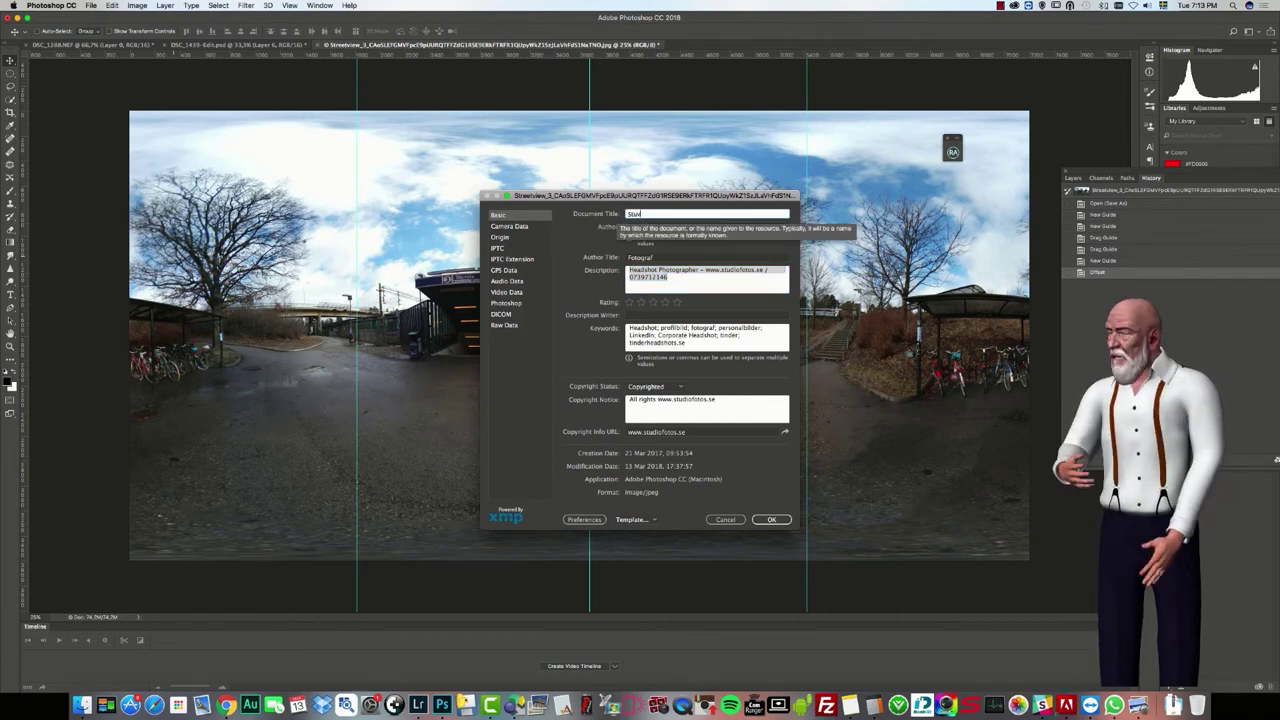
text(sta Station)
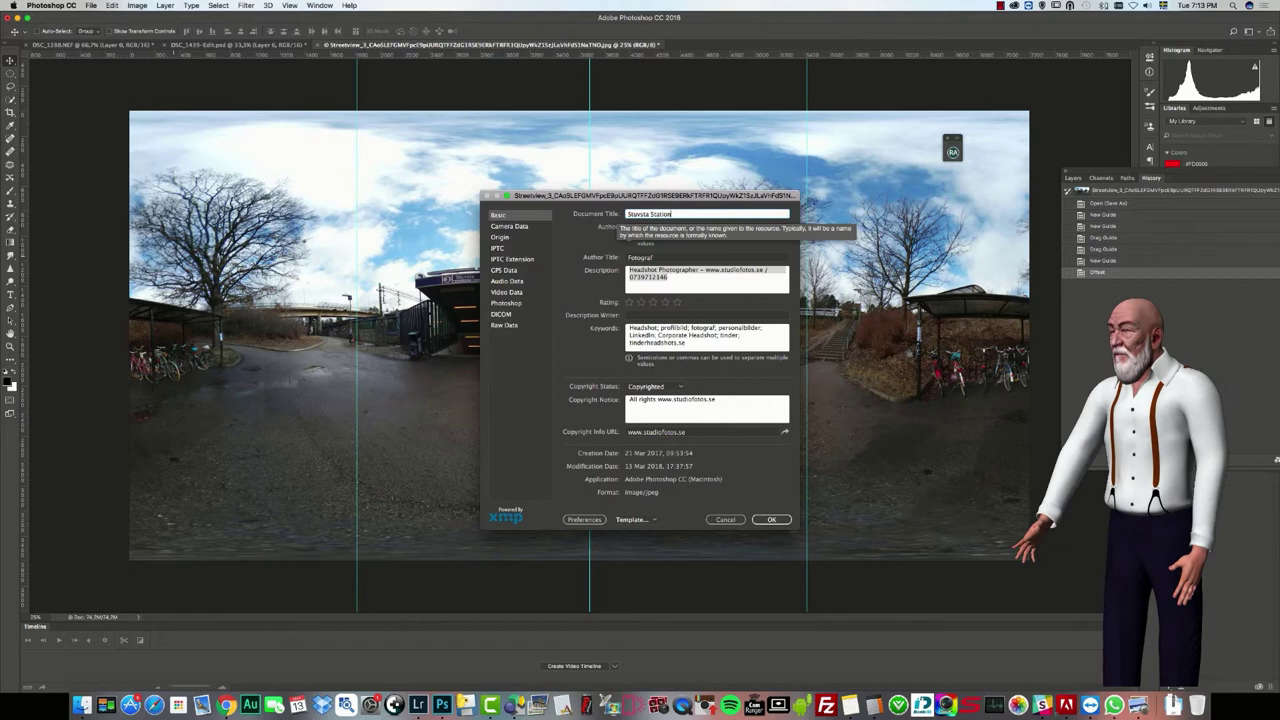
text( Entrance)
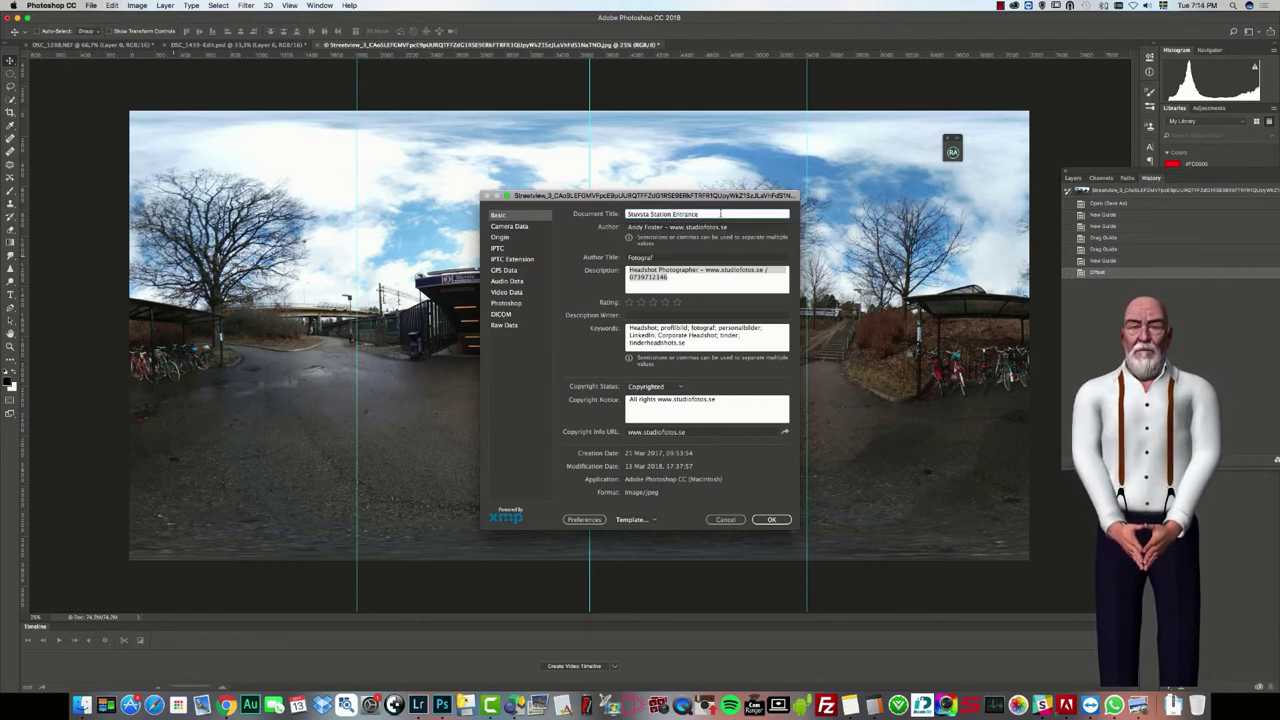
text( N)
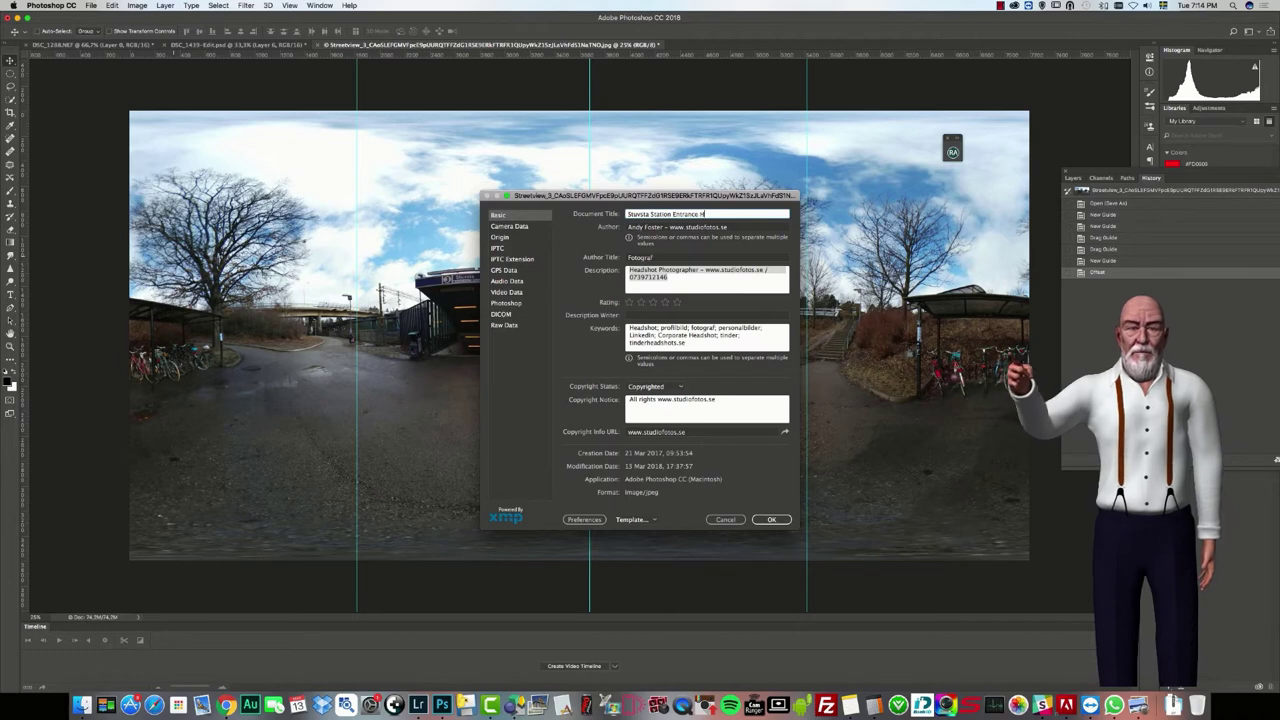
text(e)
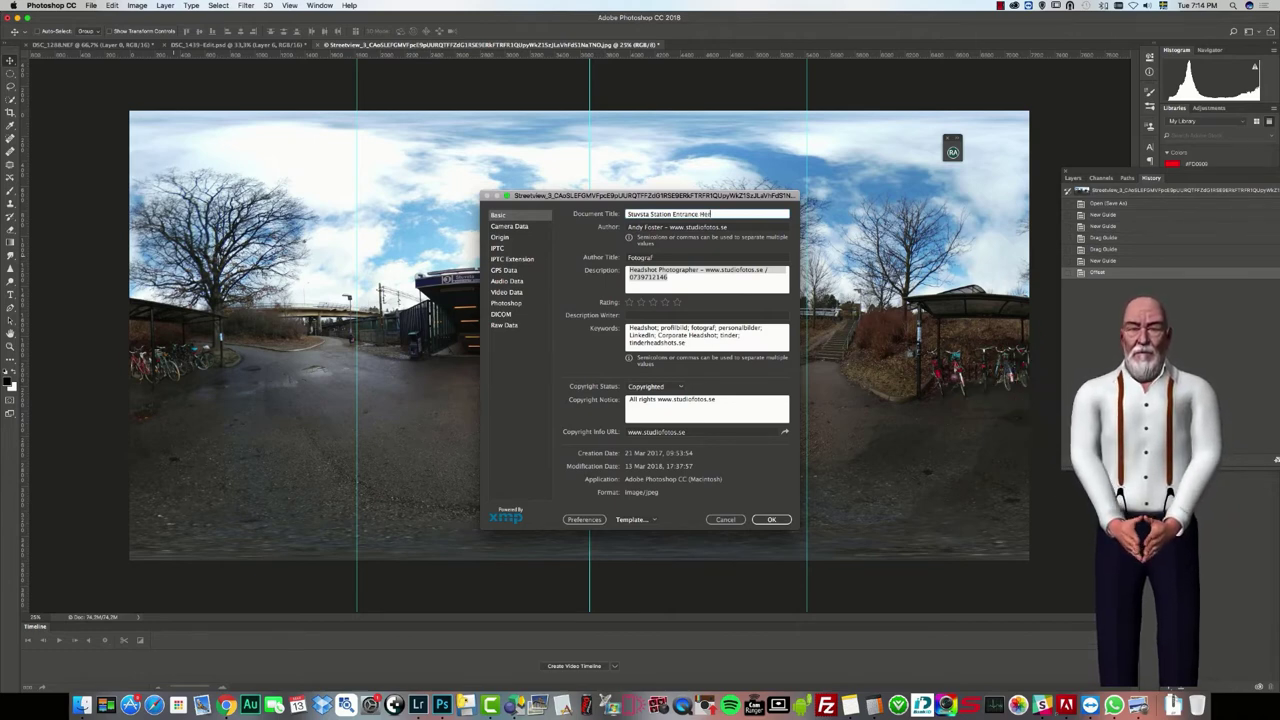
text(radsvä)
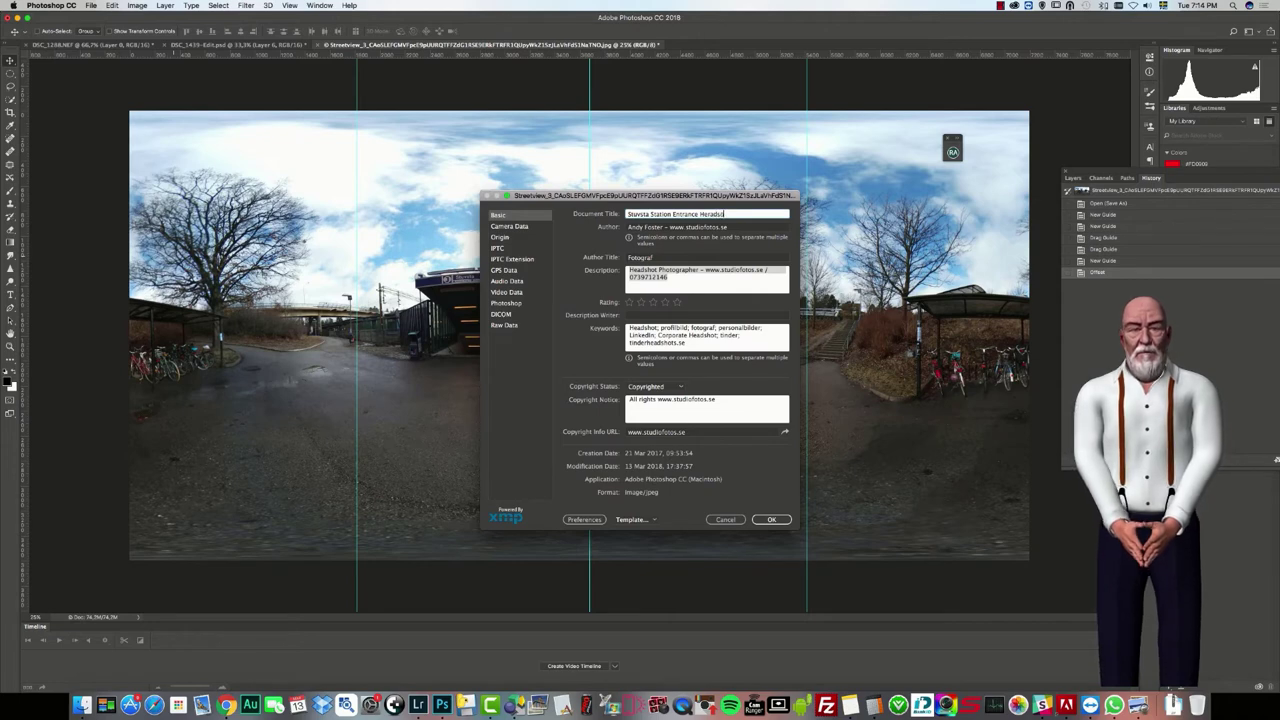
text(gen)
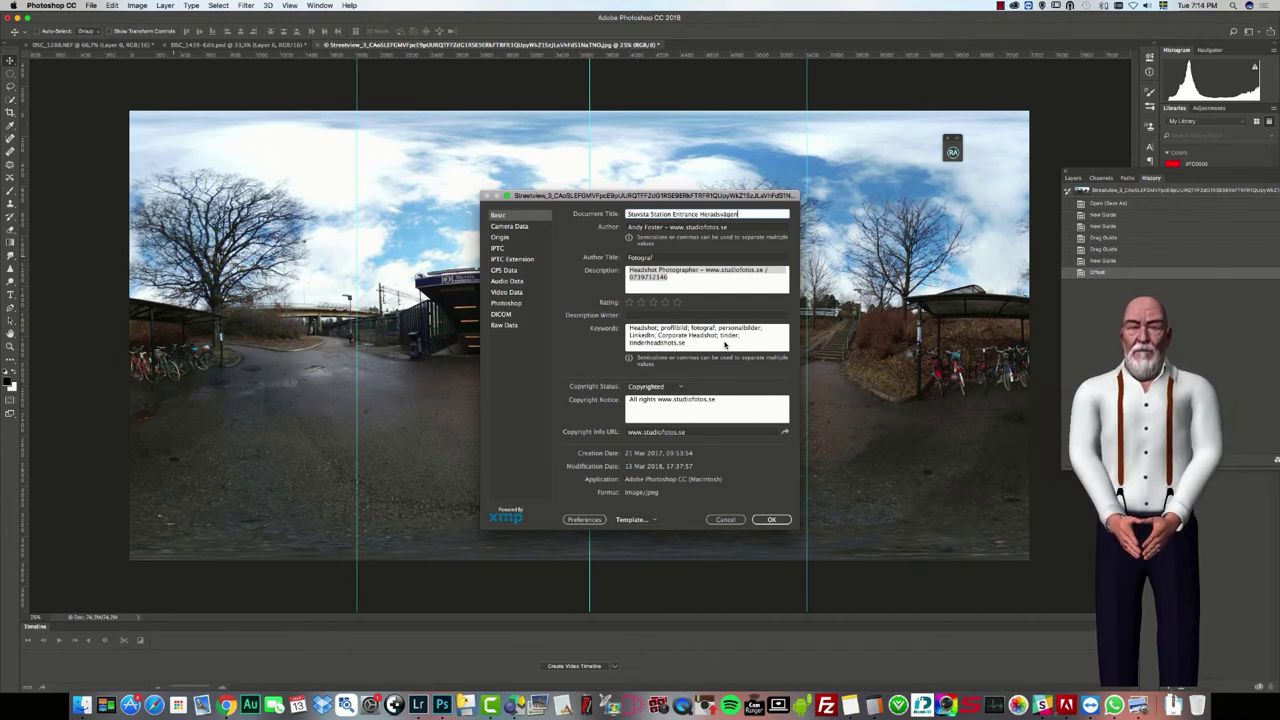
Step: Confirm the new title metadata in File Info and save the panorama file
click(772, 520)
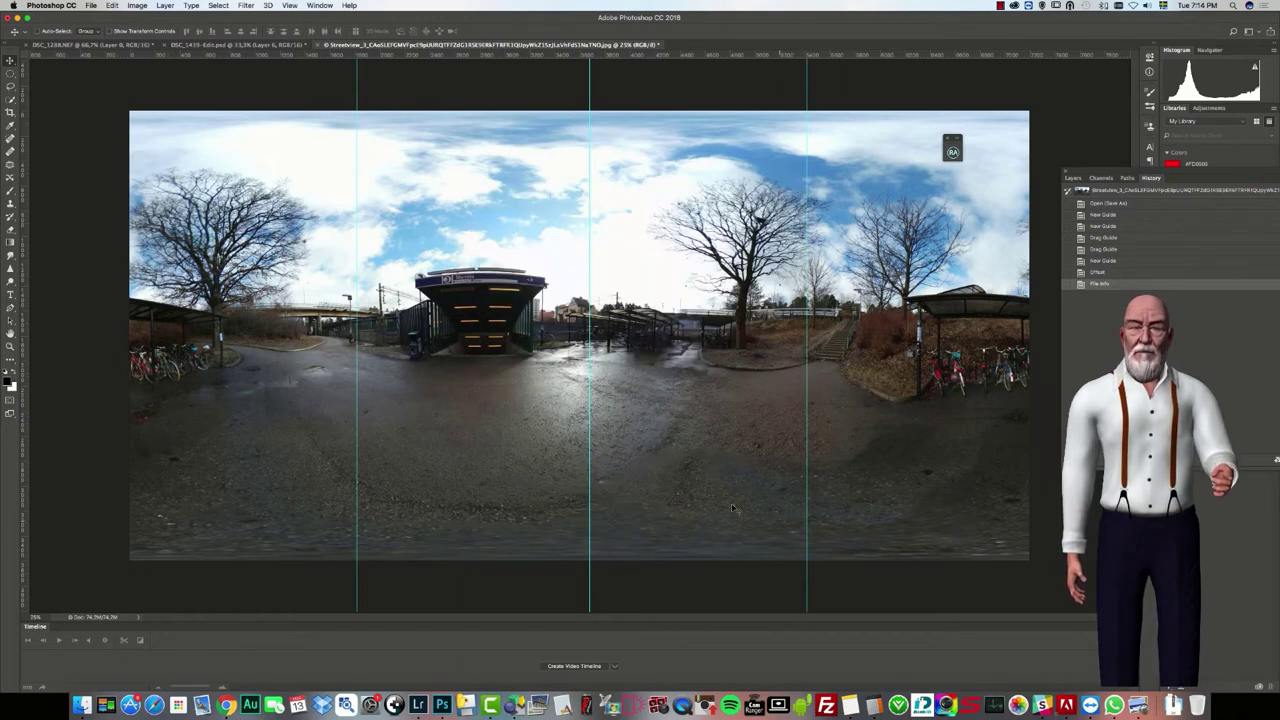
click(91, 5)
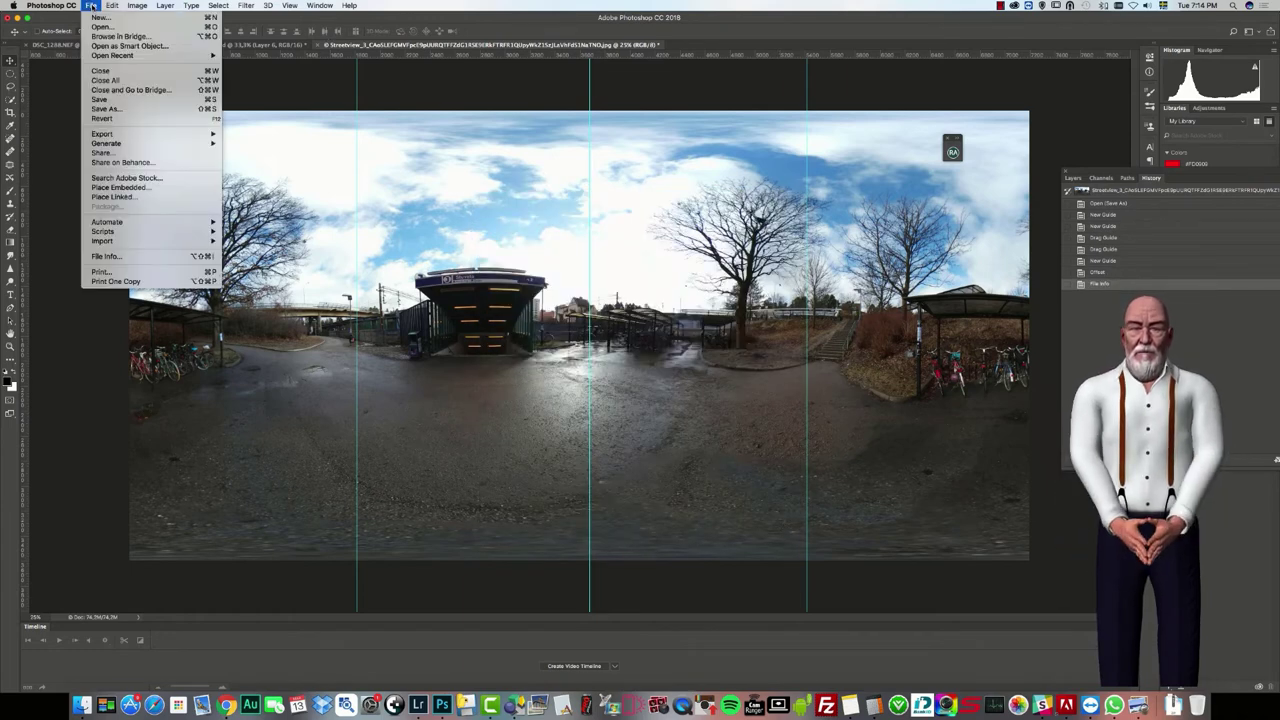
click(130, 100)
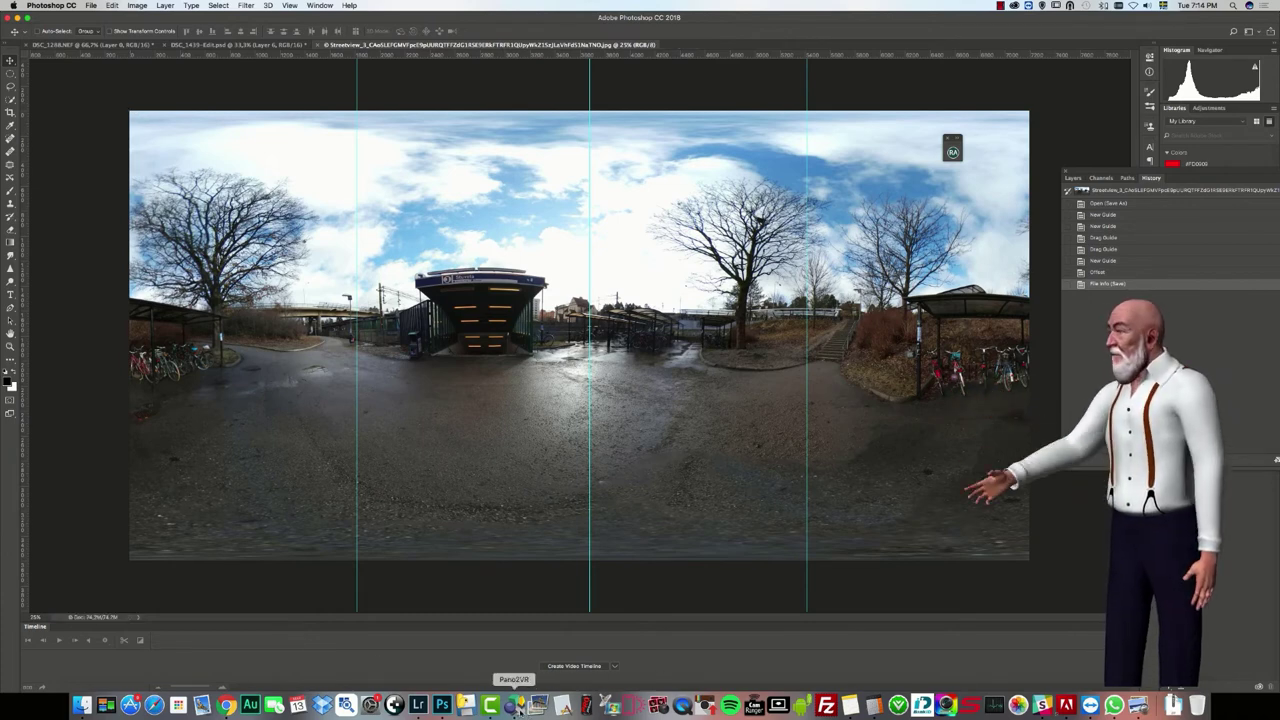
Step: In Pano2VR's Stuvsta project, open the Google Street View panel and upload all nodes' metadata
click(514, 705)
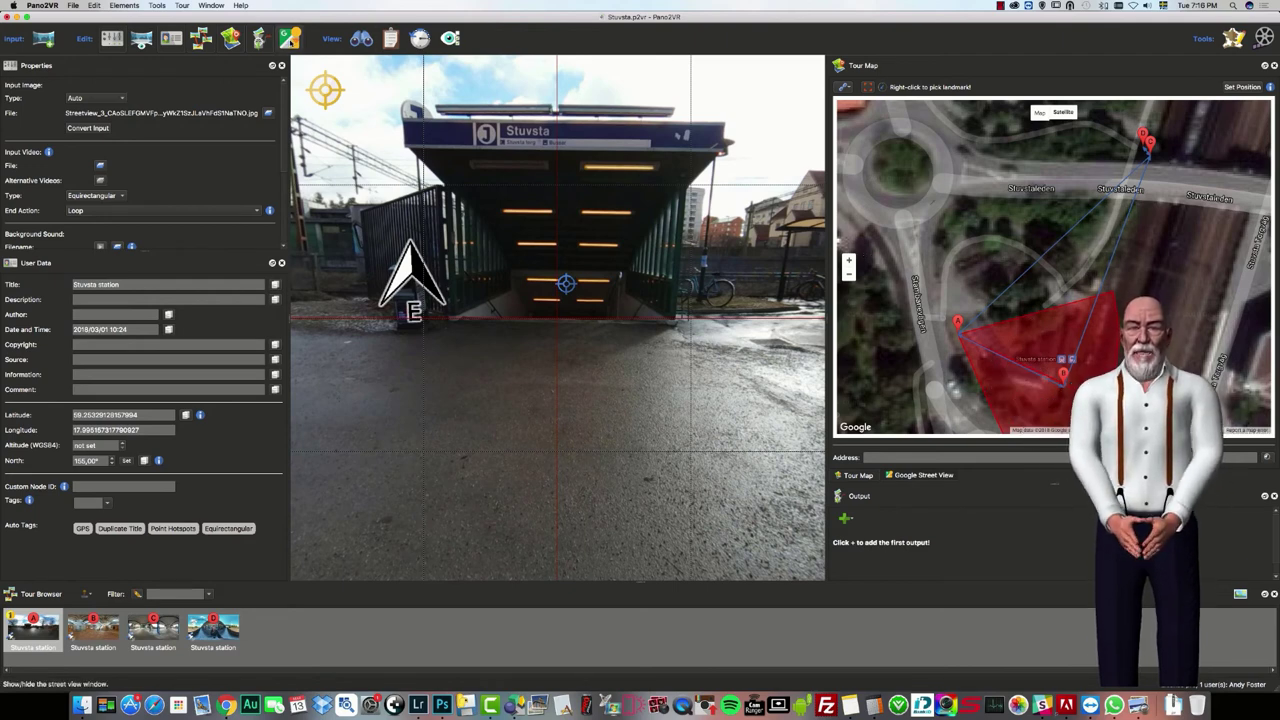
click(289, 38)
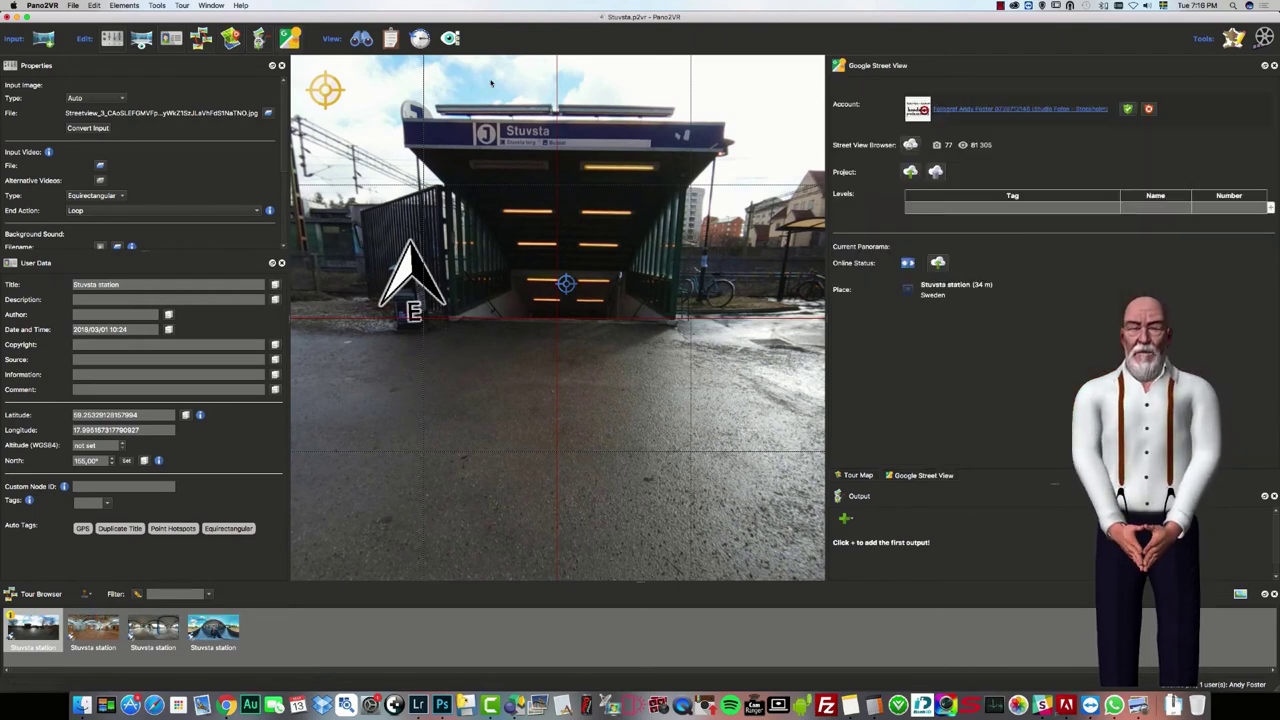
click(939, 263)
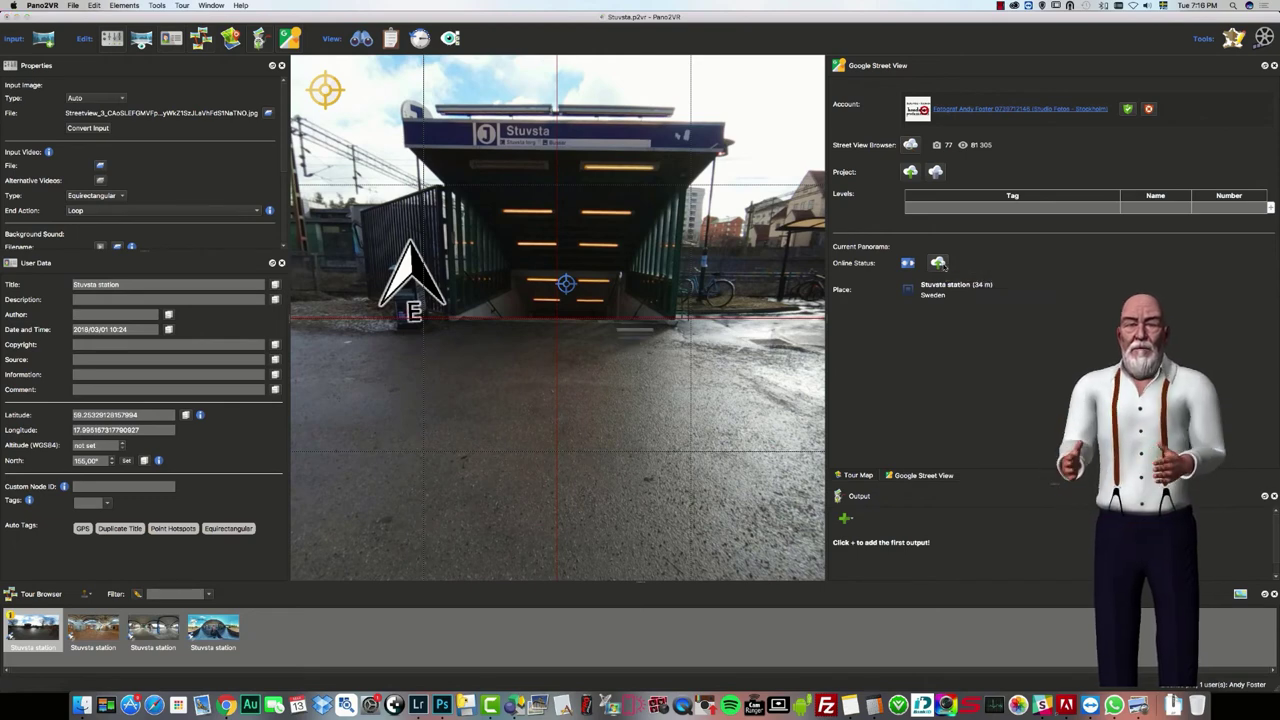